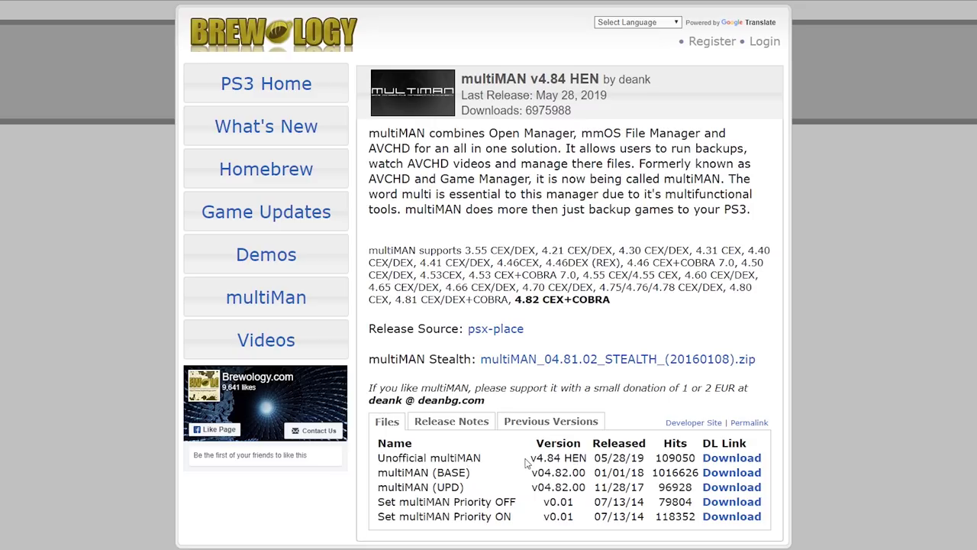
Step: Download the Unofficial multiMAN v4.84 HEN package from the multiMAN files list
{"action": "left_click", "coordinate": [729, 459]}
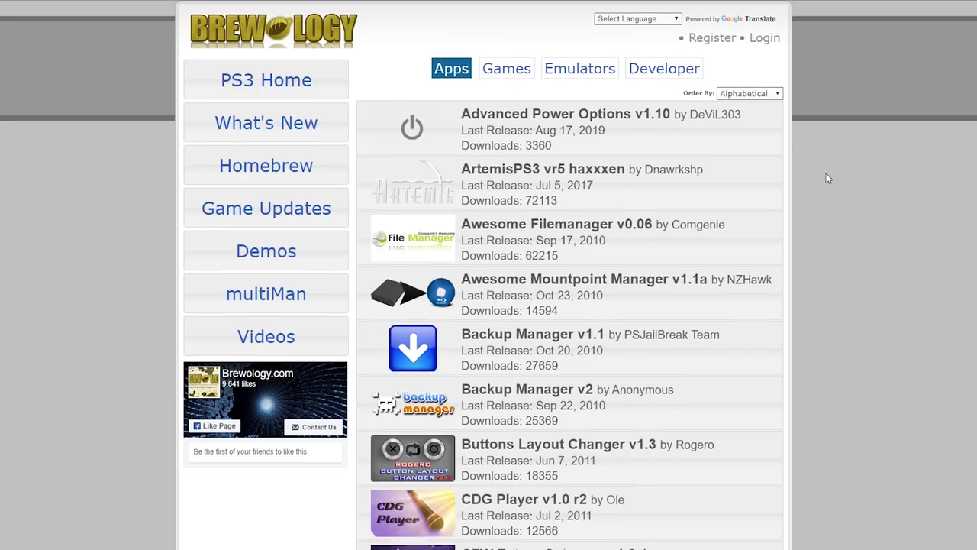
Step: Browse the alphabetical list of PS3 homebrew apps on Brewology
{"action": "scroll", "coordinate": [832, 201], "scroll_direction": "down", "scroll_amount": 3}
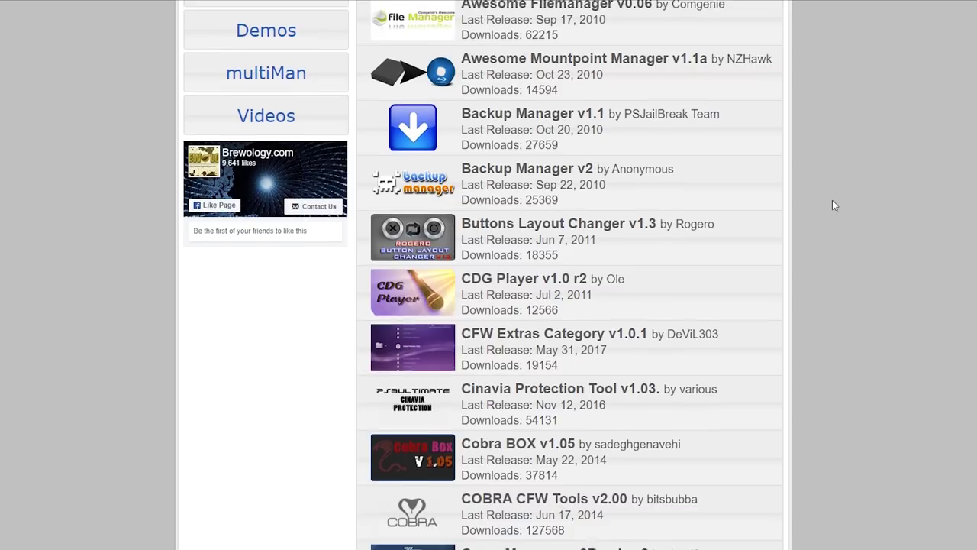
{"action": "scroll", "coordinate": [831, 284], "scroll_direction": "down", "scroll_amount": 9}
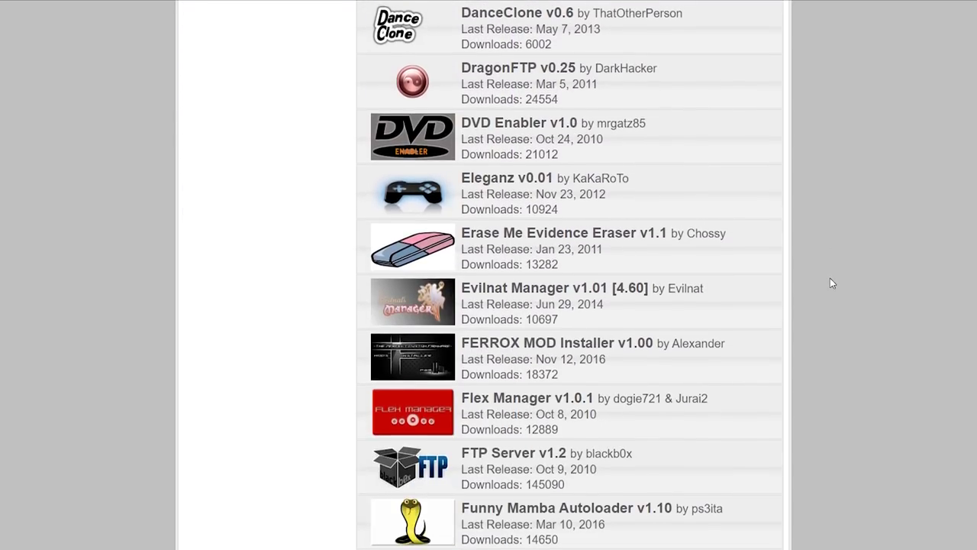
{"action": "scroll", "coordinate": [832, 283], "scroll_direction": "up", "scroll_amount": 4}
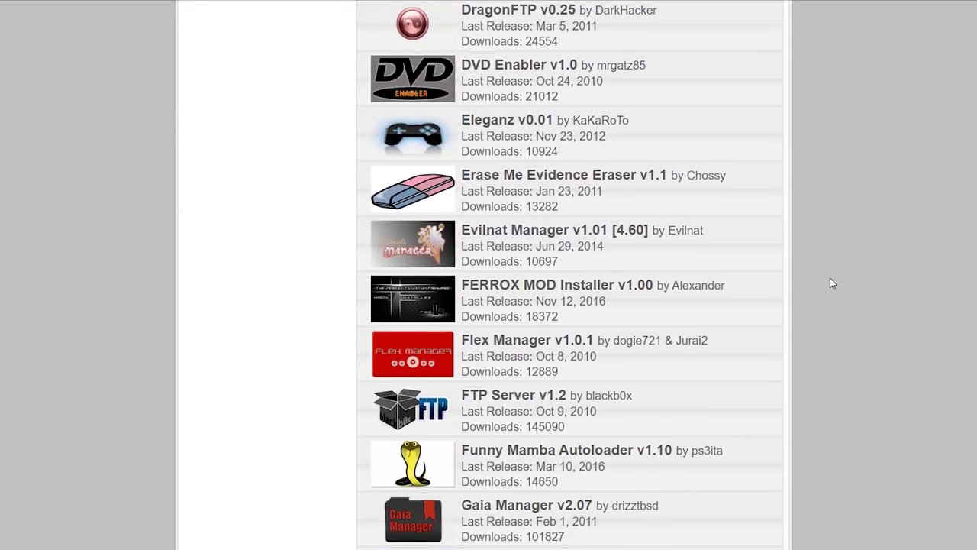
{"action": "scroll", "coordinate": [833, 283], "scroll_direction": "up", "scroll_amount": 5}
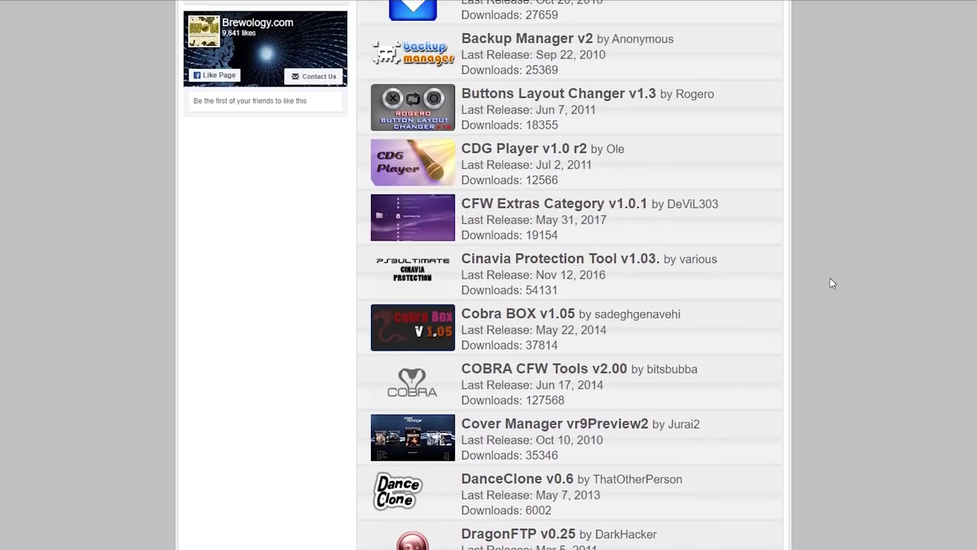
{"action": "scroll", "coordinate": [833, 283], "scroll_direction": "up", "scroll_amount": 3}
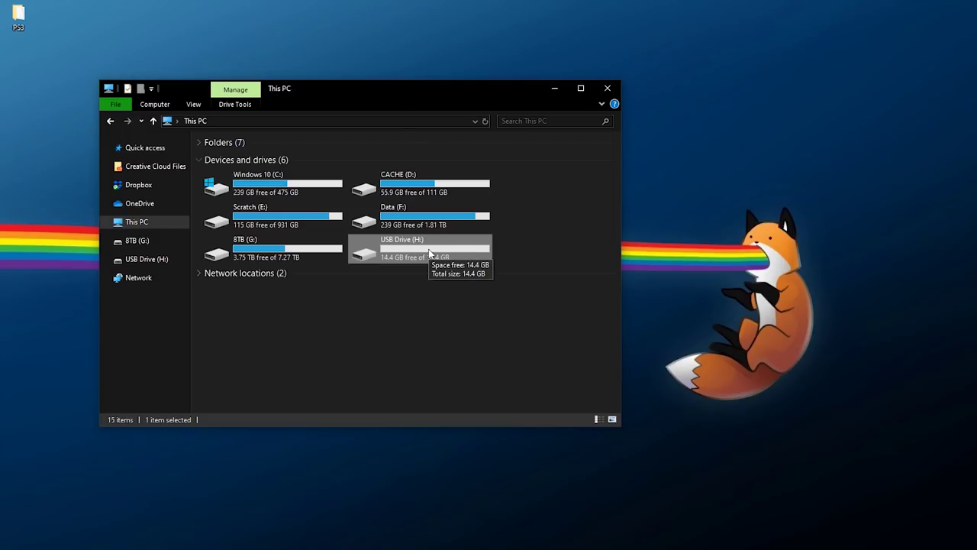
Step: Quick-format USB Drive (H:) as FAT32 with a 32-kilobyte allocation unit size, and close the format dialog
{"action": "right_click", "coordinate": [404, 243]}
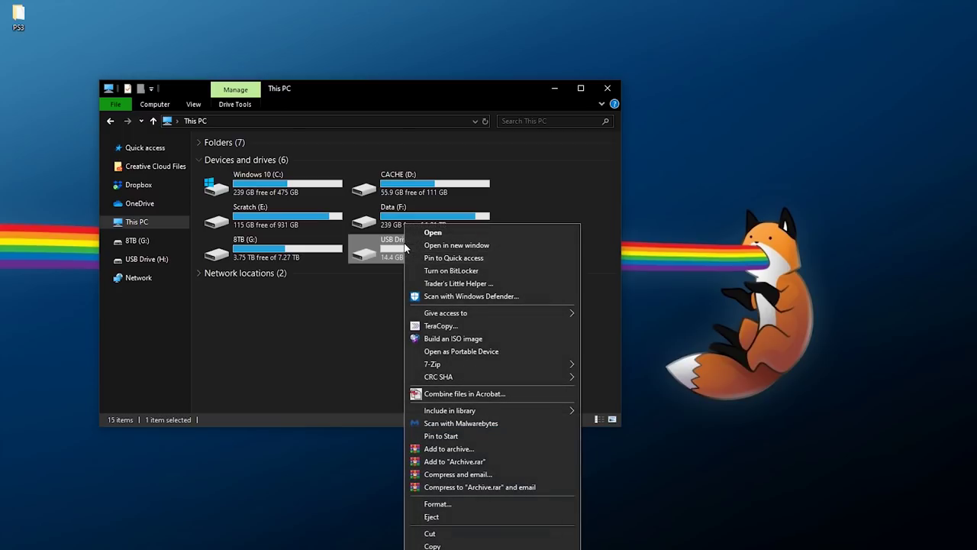
{"action": "left_click", "coordinate": [451, 501]}
{"action": "left_click_drag", "start_coordinate": [221, 208], "coordinate": [261, 156]}
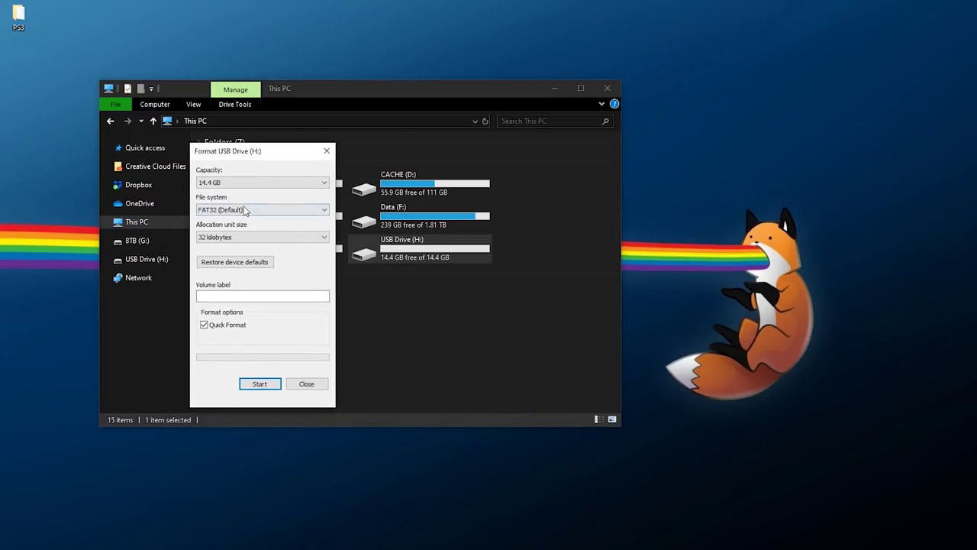
{"action": "left_click", "coordinate": [262, 384]}
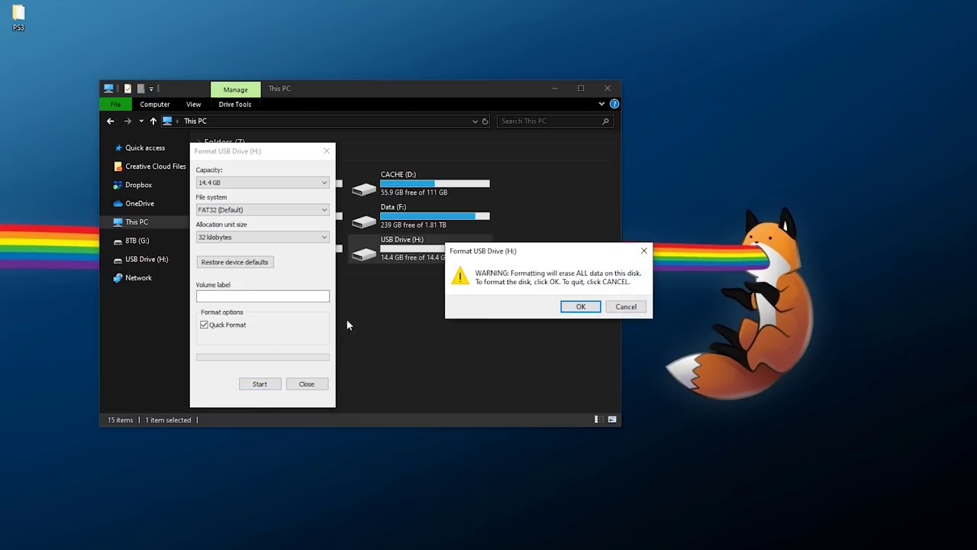
{"action": "left_click", "coordinate": [581, 306]}
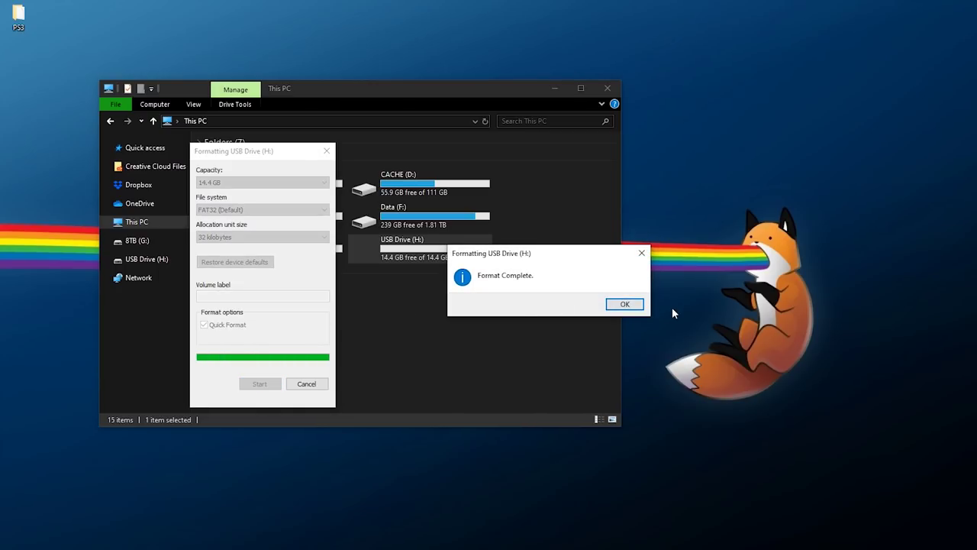
{"action": "left_click", "coordinate": [626, 305]}
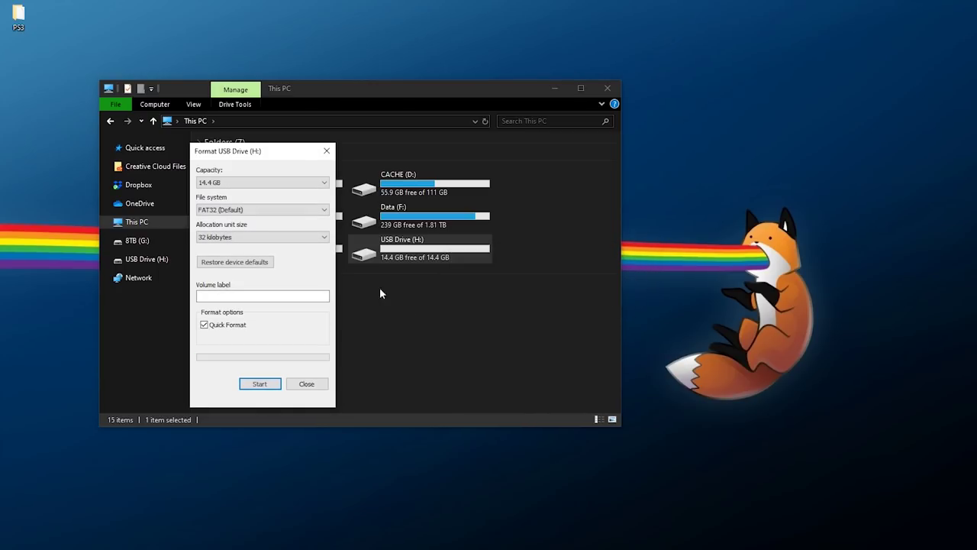
{"action": "left_click", "coordinate": [307, 384]}
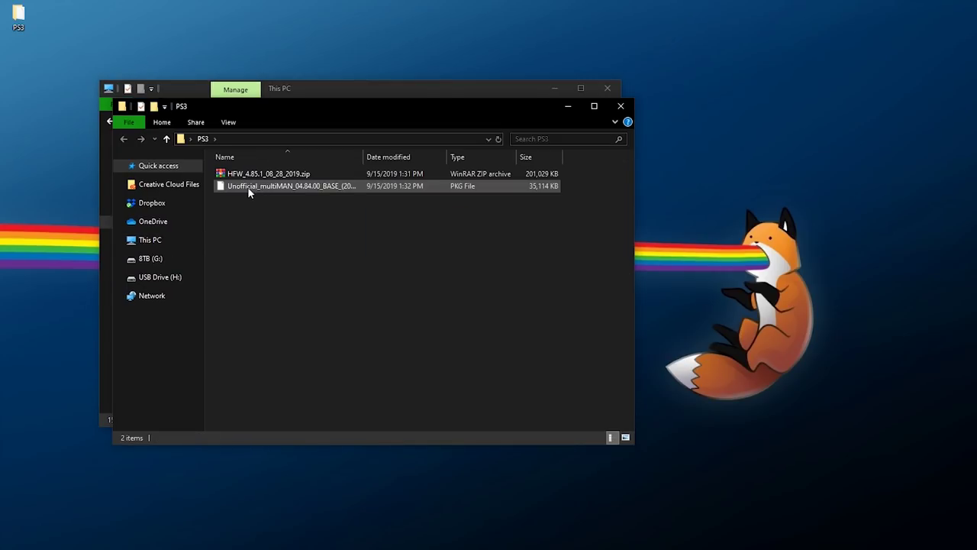
Step: Copy the Unofficial_multiMAN_04.84.00_BASE PKG file from the PS3 folder to the root of USB Drive (H:)
{"action": "left_click", "coordinate": [249, 188]}
{"action": "right_click", "coordinate": [249, 188]}
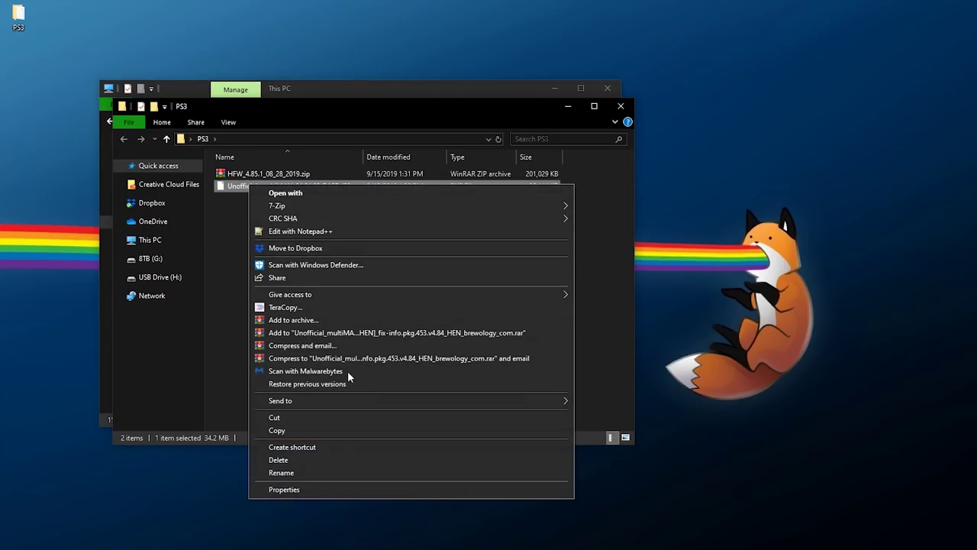
{"action": "left_click", "coordinate": [292, 429]}
{"action": "left_click", "coordinate": [356, 87]}
{"action": "double_click", "coordinate": [388, 255]}
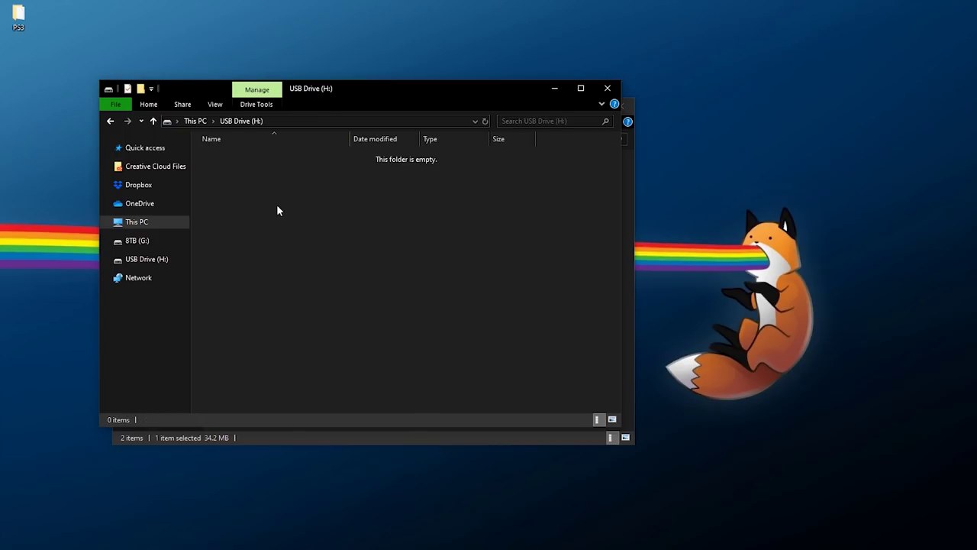
{"action": "right_click", "coordinate": [276, 204]}
{"action": "left_click", "coordinate": [303, 287]}
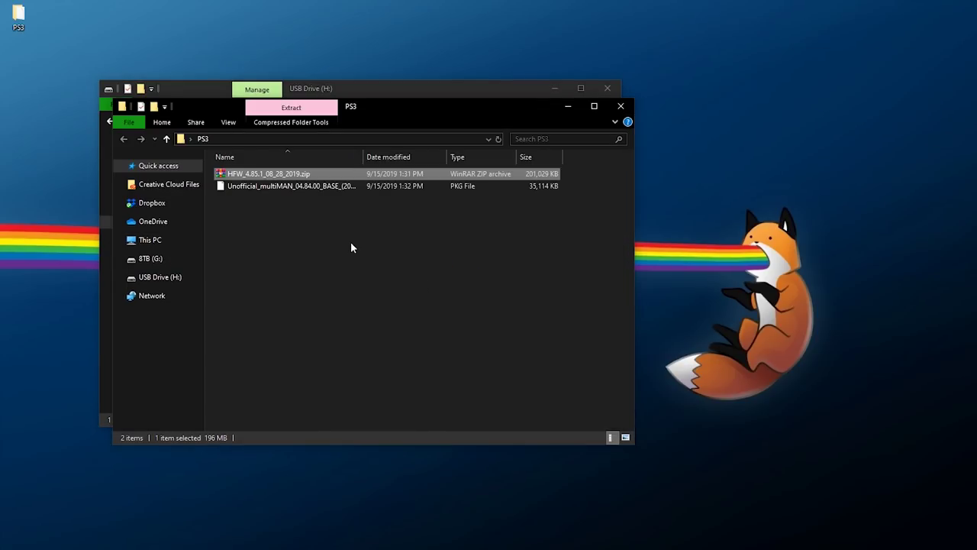
Step: Extract HFW_4.85.1_08_28_2019.zip into its own folder and select the PUP file inside it
{"action": "right_click", "coordinate": [272, 177]}
{"action": "left_click", "coordinate": [312, 234]}
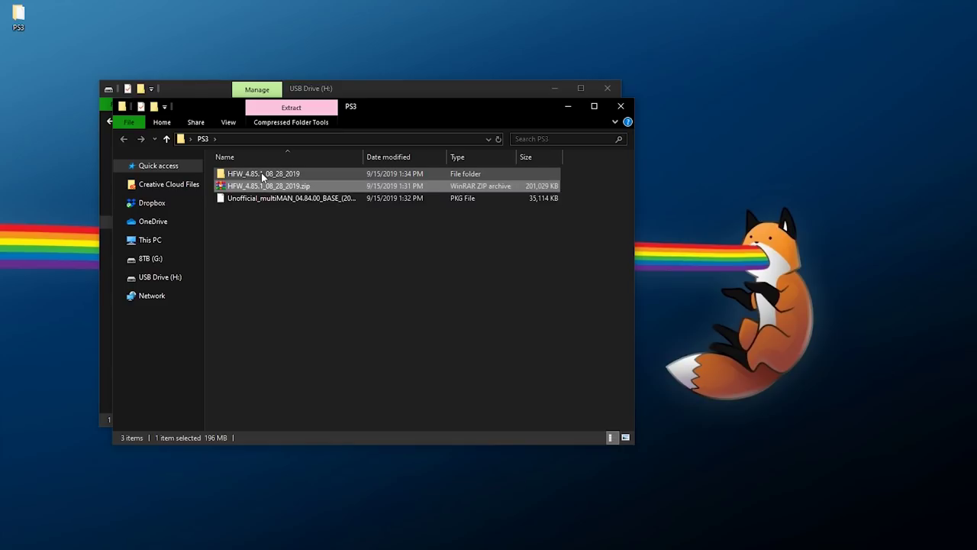
{"action": "left_click", "coordinate": [267, 174]}
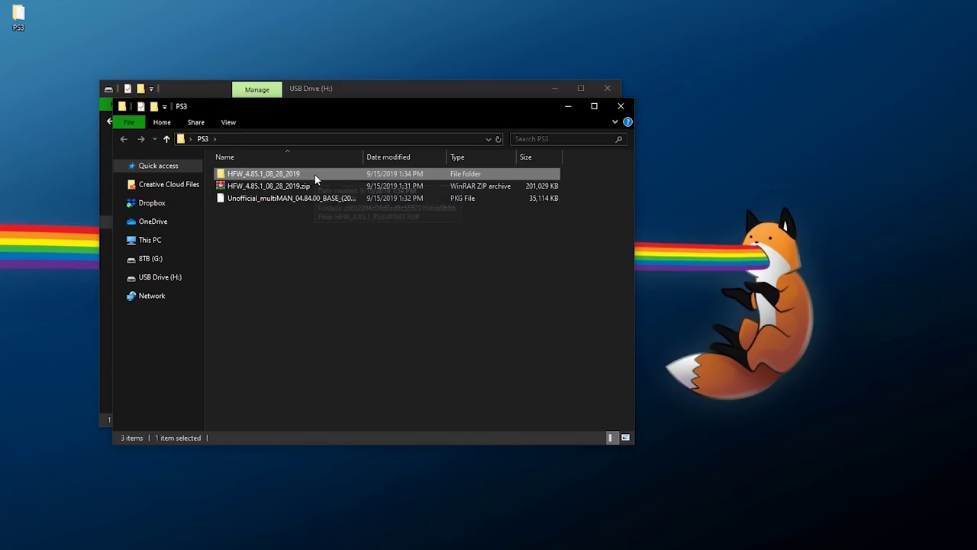
{"action": "double_click", "coordinate": [315, 176]}
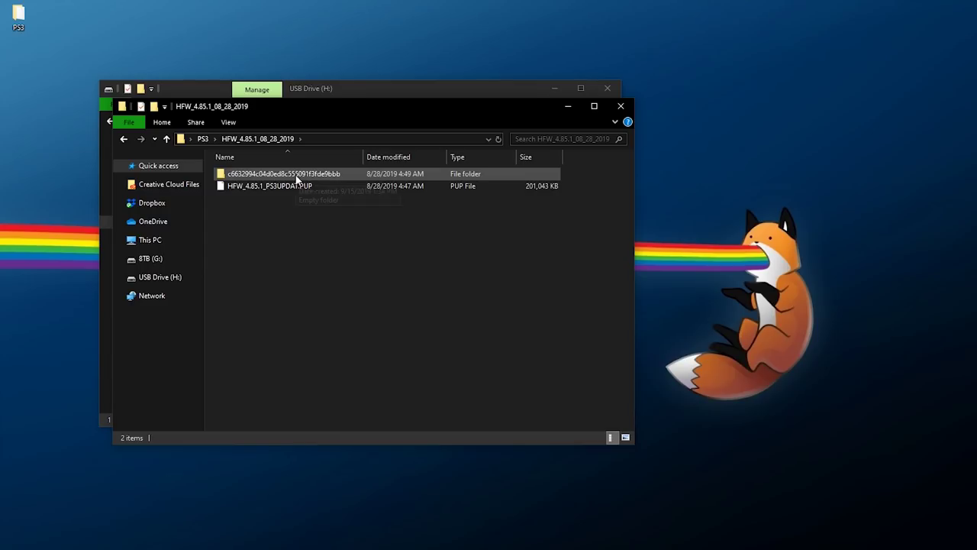
{"action": "left_click", "coordinate": [300, 189]}
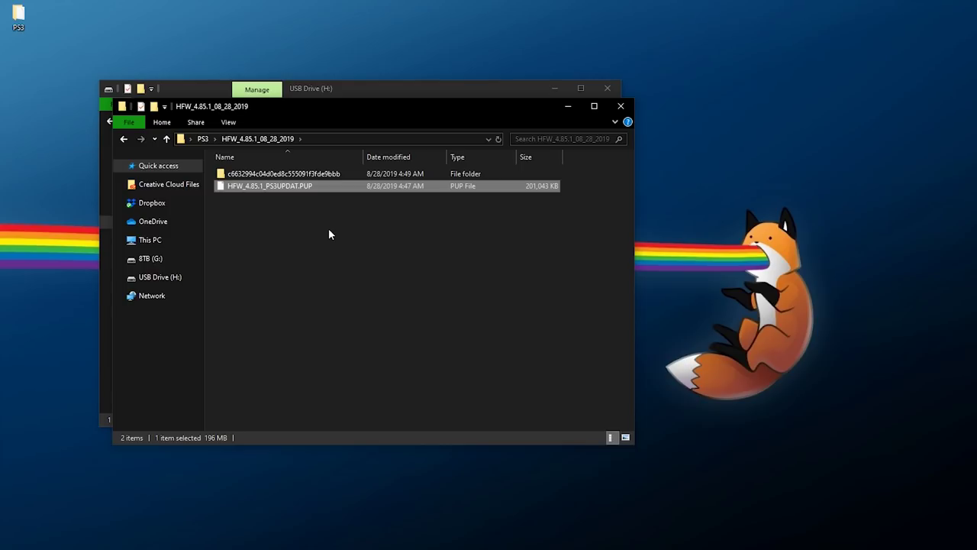
Step: Check the folder's view options for the file name extensions setting
{"action": "left_click", "coordinate": [227, 121]}
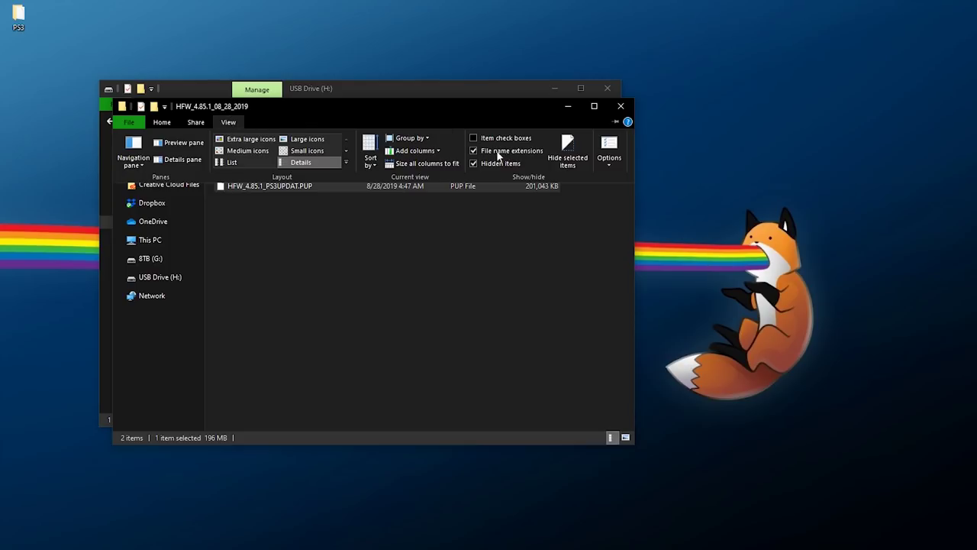
{"action": "key", "text": "Escape"}
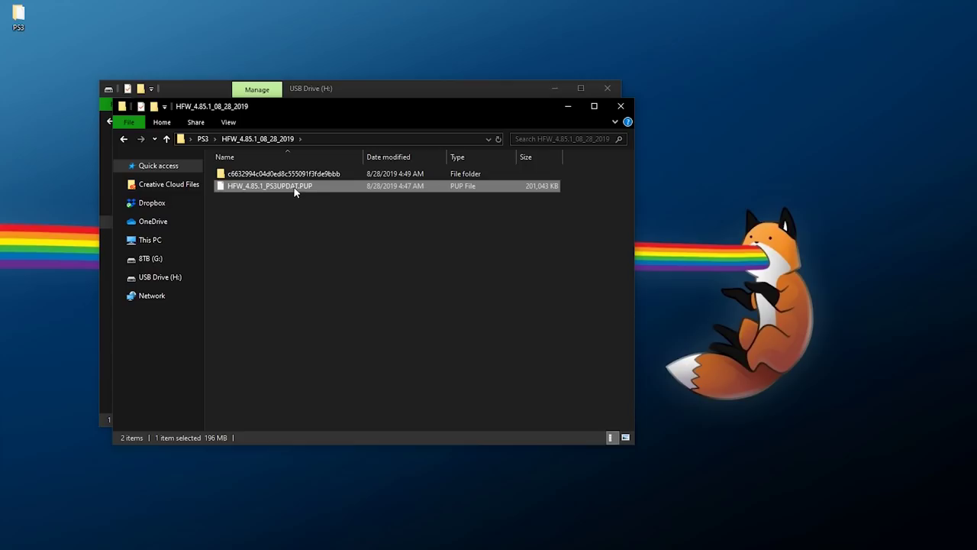
{"action": "left_click", "coordinate": [228, 123]}
{"action": "left_click", "coordinate": [273, 224]}
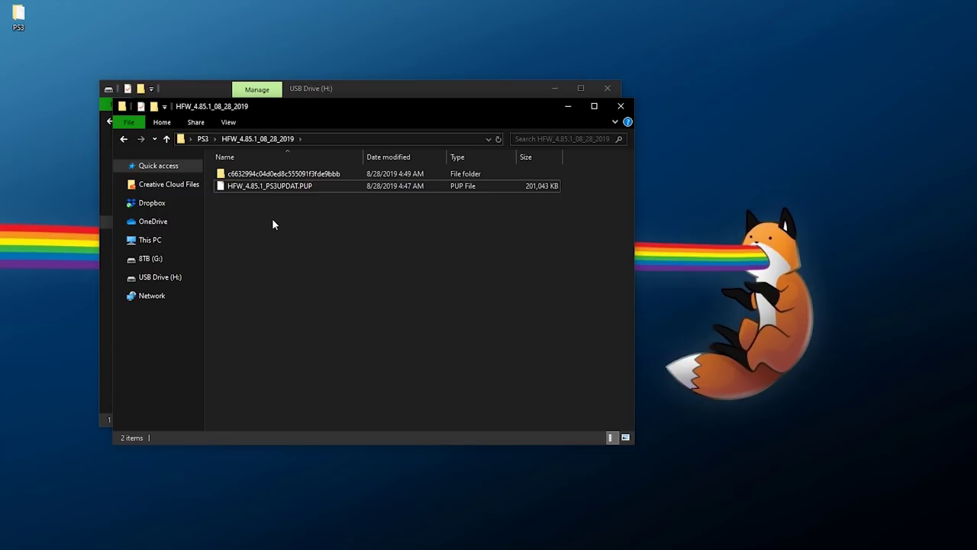
Step: Copy HFW_4.85.1_PS3UPDAT.PUP to the clipboard, and create and open a folder named PS3 on USB Drive (H:)
{"action": "right_click", "coordinate": [237, 188]}
{"action": "left_click", "coordinate": [272, 430]}
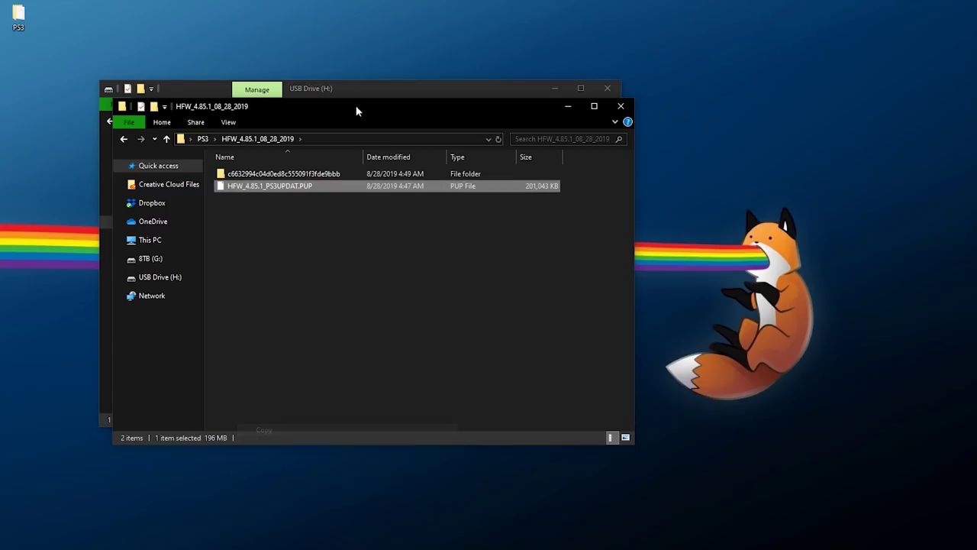
{"action": "left_click", "coordinate": [313, 88]}
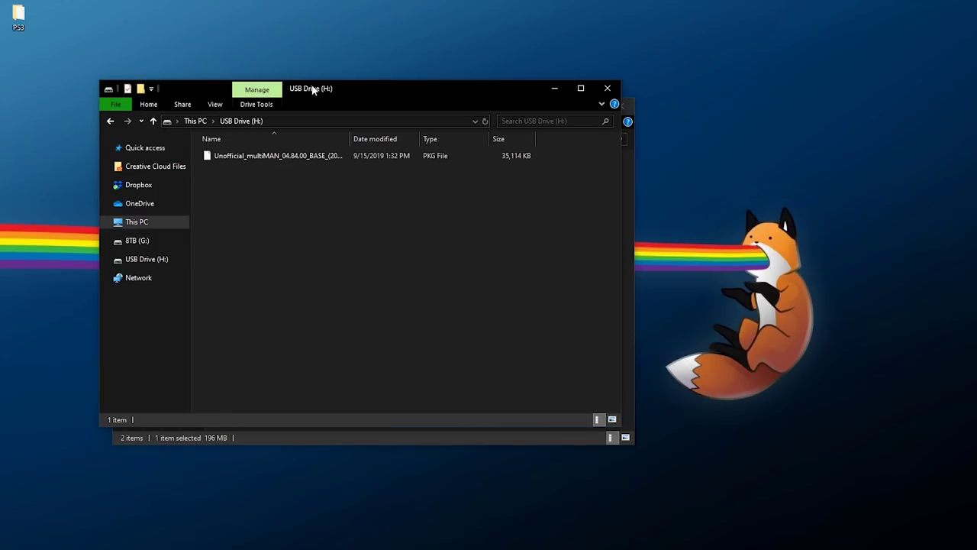
{"action": "right_click", "coordinate": [248, 181]}
{"action": "mouse_move", "coordinate": [356, 320]}
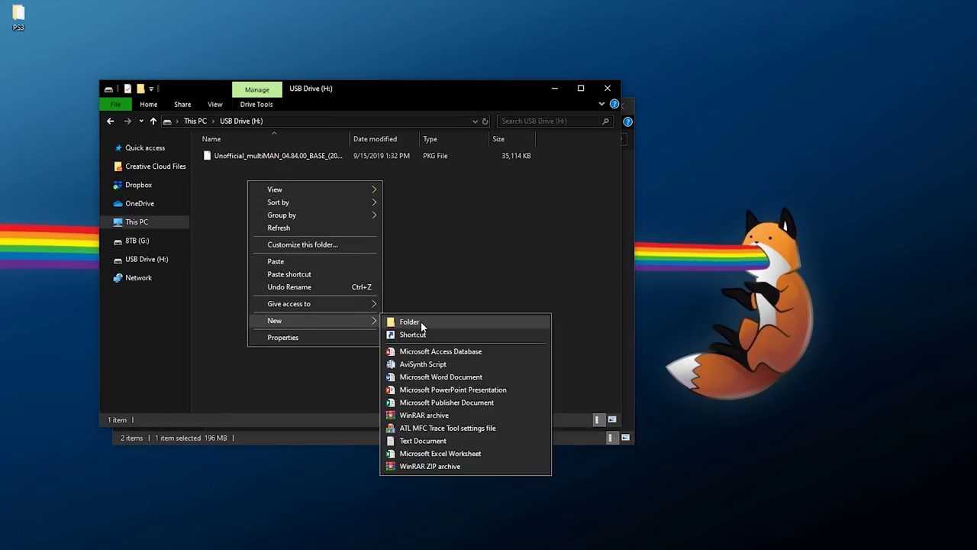
{"action": "left_click", "coordinate": [410, 321]}
{"action": "type", "text": "PS3"}
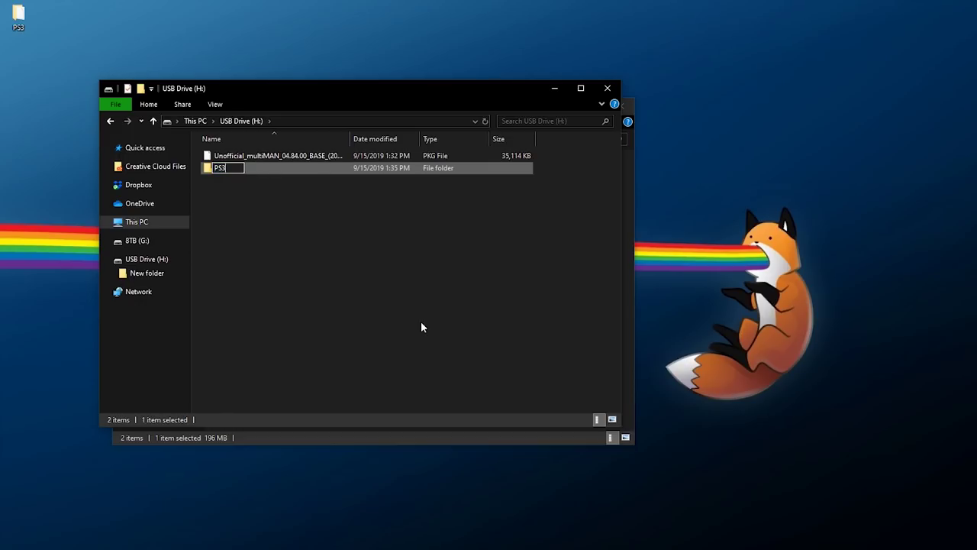
{"action": "key", "text": "Return"}
{"action": "key", "text": "Return"}
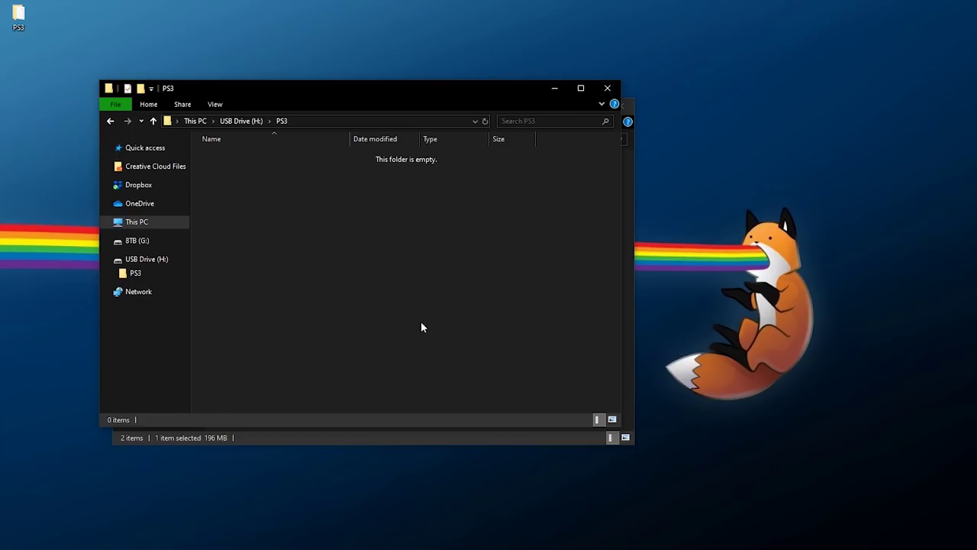
Step: Create a folder named UPDATE inside the USB drive's PS3 folder and paste the copied PUP file into it
{"action": "right_click", "coordinate": [232, 175]}
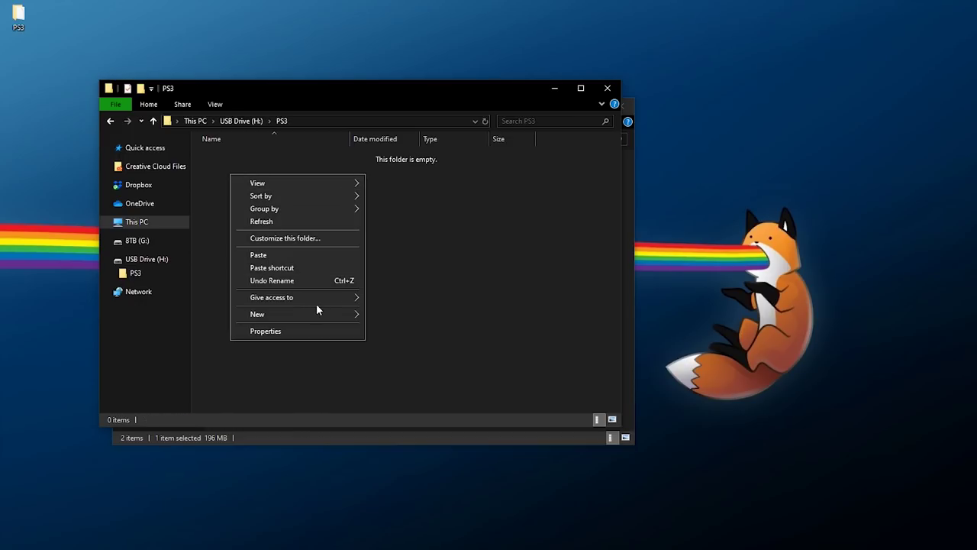
{"action": "mouse_move", "coordinate": [299, 316]}
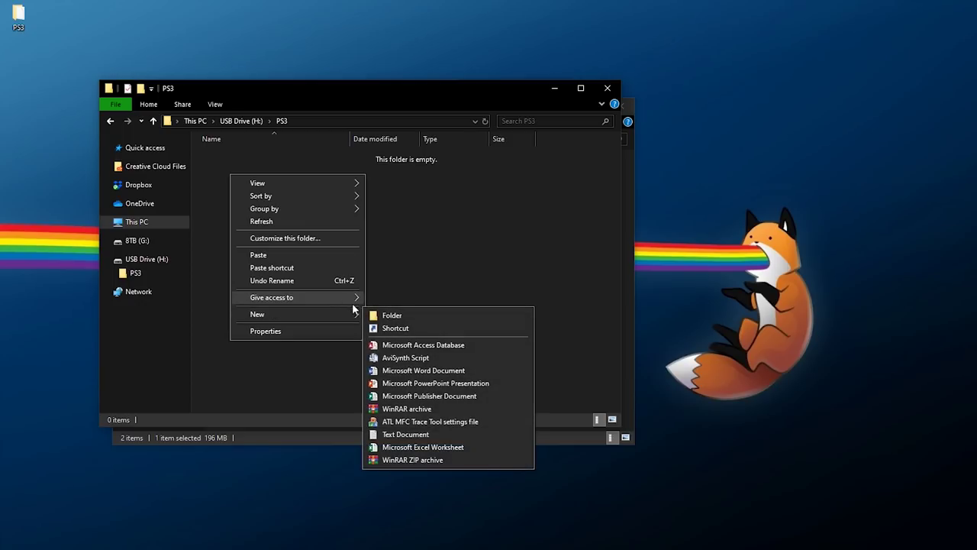
{"action": "left_click", "coordinate": [383, 315]}
{"action": "type", "text": "UPDATE"}
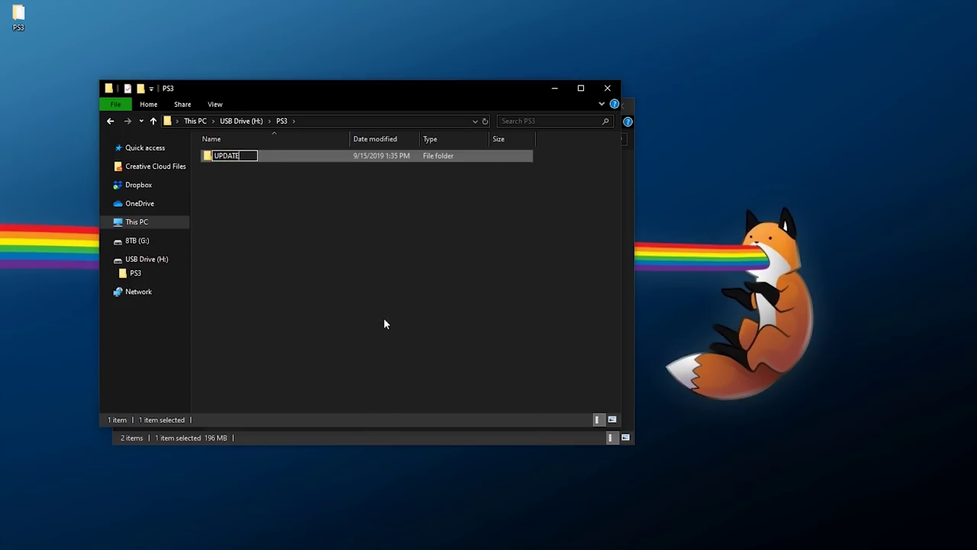
{"action": "key", "text": "Return"}
{"action": "key", "text": "Return"}
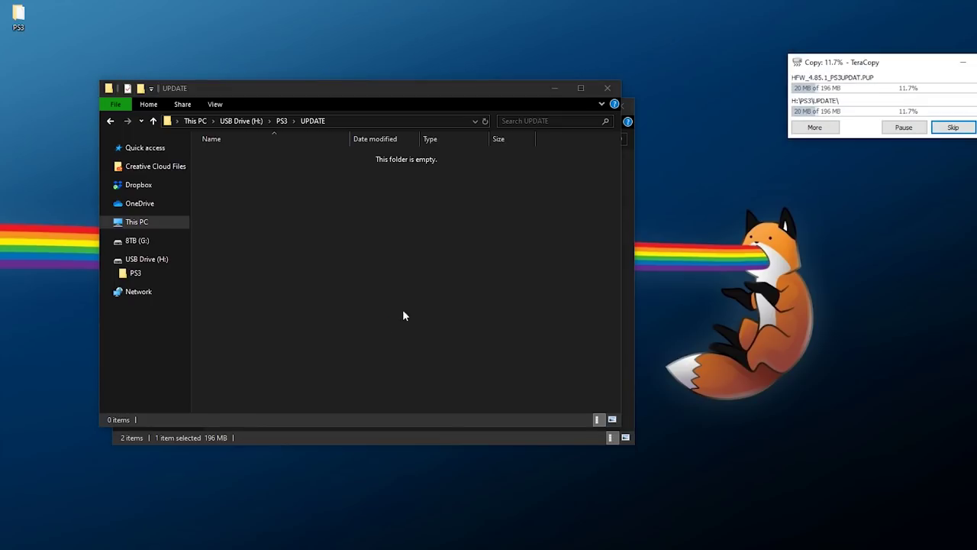
{"action": "left_click_drag", "start_coordinate": [844, 64], "coordinate": [257, 194]}
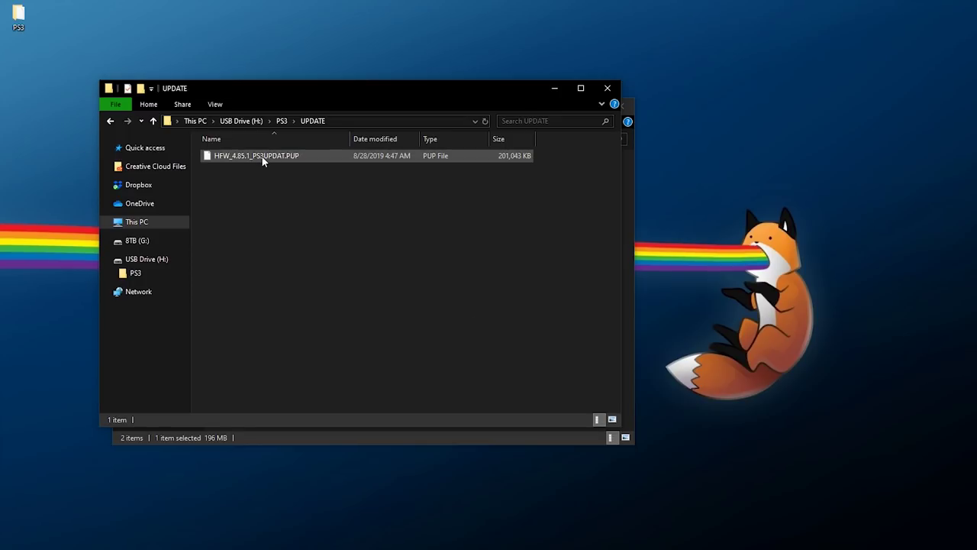
Step: Rename the firmware file in the UPDATE folder to PS3UPDAT.PUP
{"action": "right_click", "coordinate": [263, 157]}
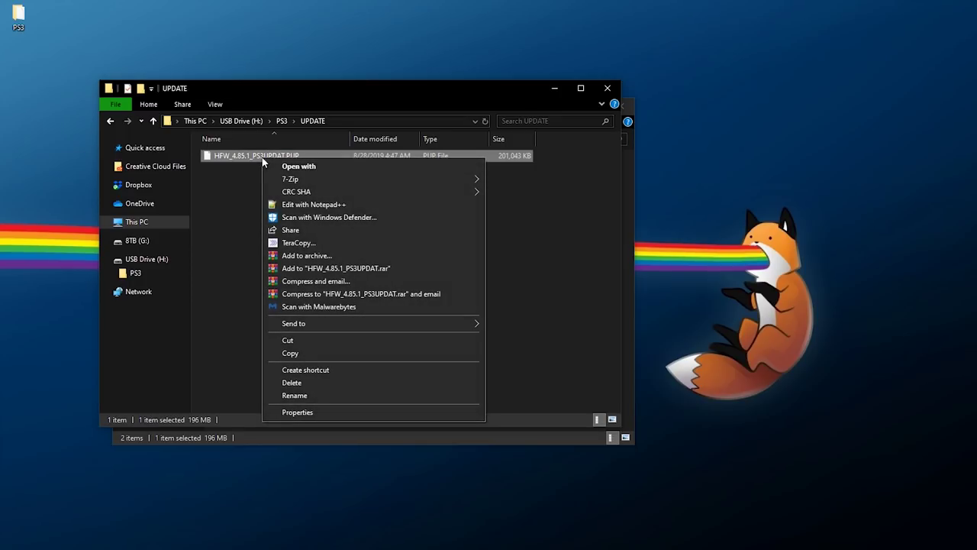
{"action": "left_click", "coordinate": [319, 395]}
{"action": "key", "text": "Home"}
{"action": "key", "text": "Delete"}
{"action": "key", "text": "Delete"}
{"action": "key", "text": "Delete"}
{"action": "key", "text": "Delete"}
{"action": "key", "text": "Delete"}
{"action": "key", "text": "Delete"}
{"action": "key", "text": "Delete"}
{"action": "key", "text": "Delete"}
{"action": "key", "text": "Delete"}
{"action": "key", "text": "Delete"}
{"action": "key", "text": "Delete"}
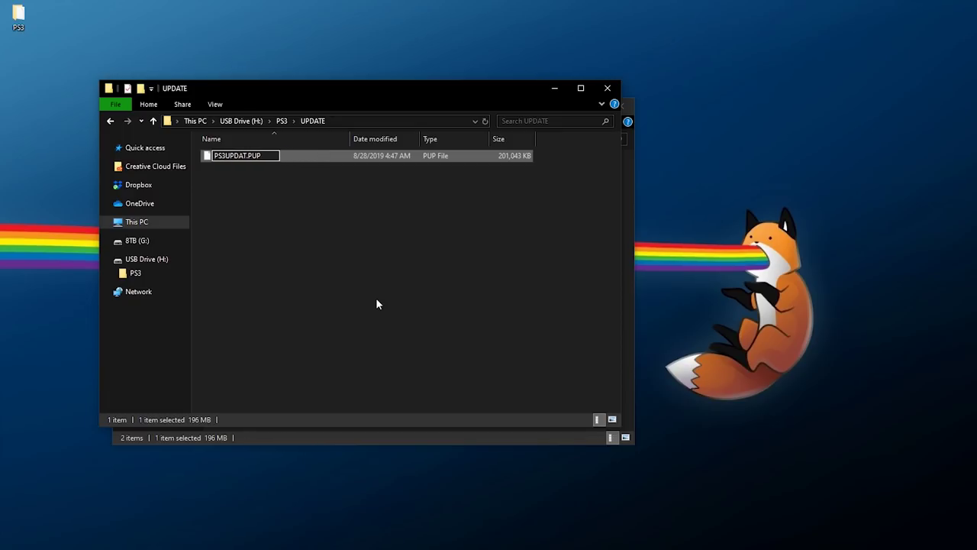
{"action": "key", "text": "Return"}
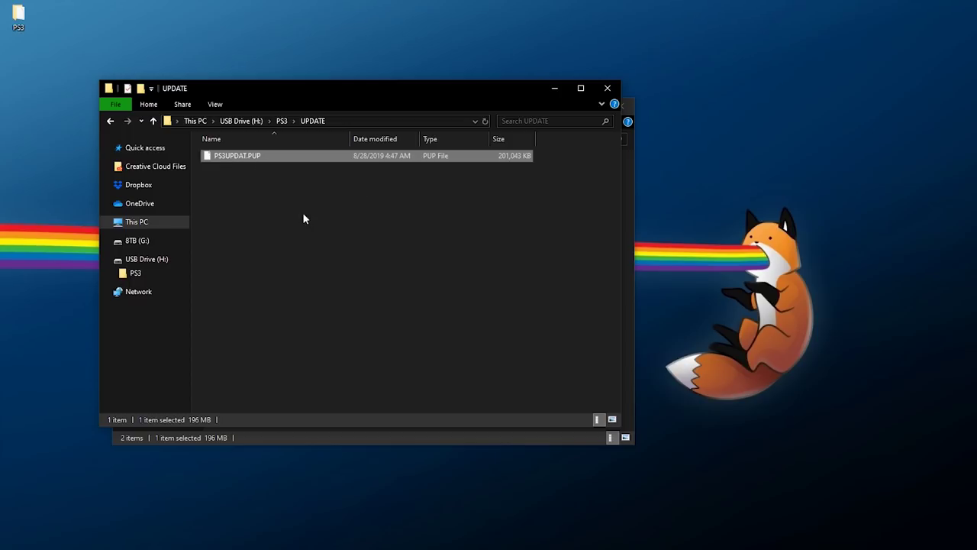
Step: Copy the name of the checksum-named folder in HFW_4.85.1_08_28_2019 to the clipboard without changing it, and close that window
{"action": "left_click", "coordinate": [631, 230]}
{"action": "left_click", "coordinate": [298, 174]}
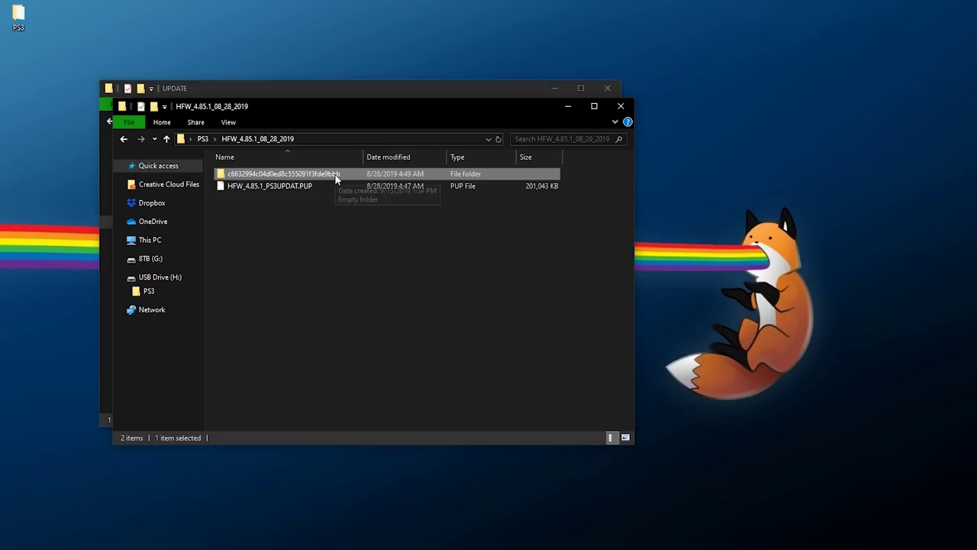
{"action": "key", "text": "F2"}
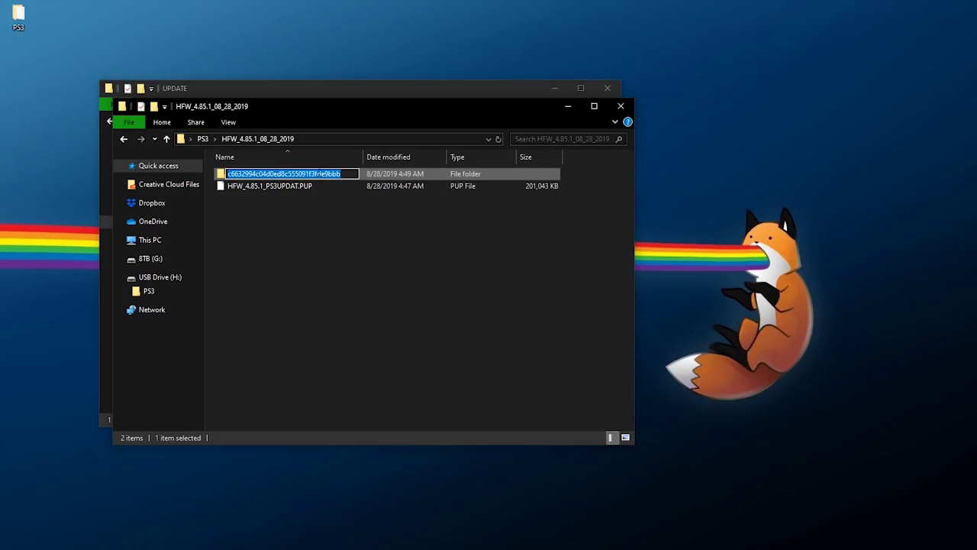
{"action": "right_click", "coordinate": [319, 173]}
{"action": "left_click", "coordinate": [346, 212]}
{"action": "left_click", "coordinate": [291, 210]}
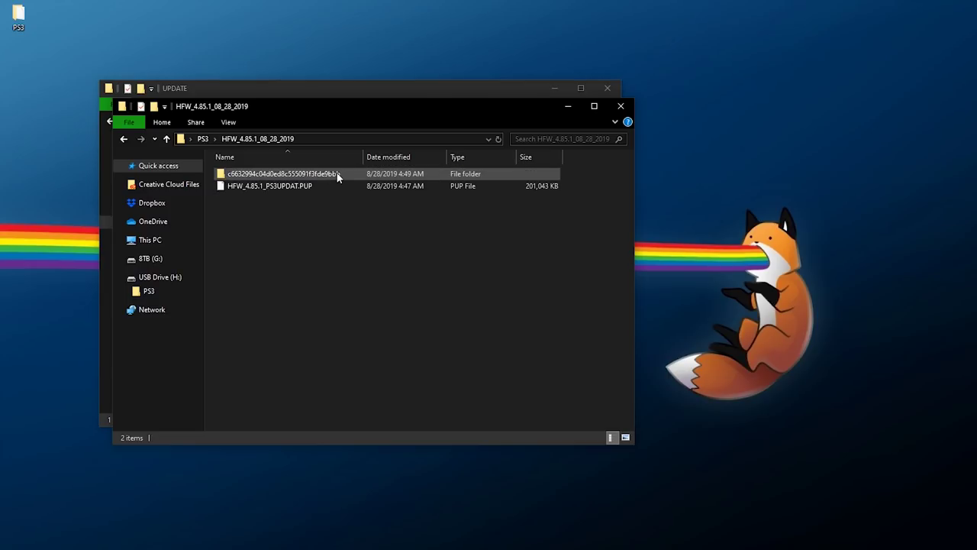
{"action": "left_click", "coordinate": [624, 107]}
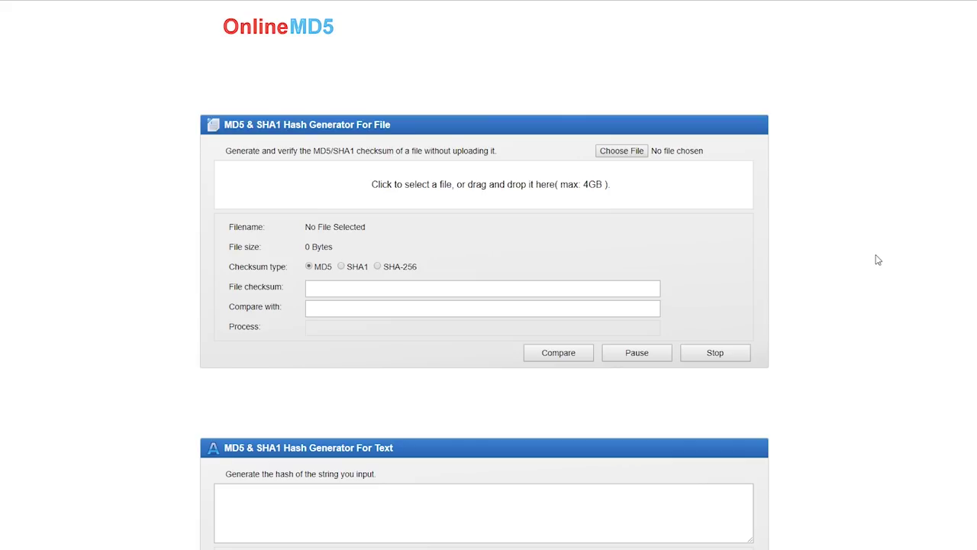
Step: Load PS3UPDAT.PUP from the USB drive's PS3/UPDATE folder into the OnlineMD5 file hash generator with the MD5 checksum type
{"action": "left_click", "coordinate": [621, 152]}
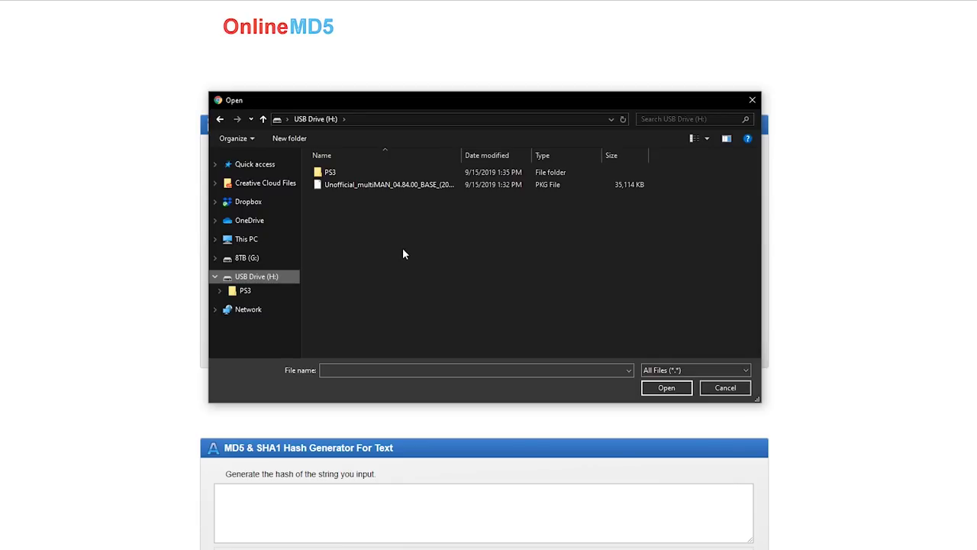
{"action": "double_click", "coordinate": [349, 174]}
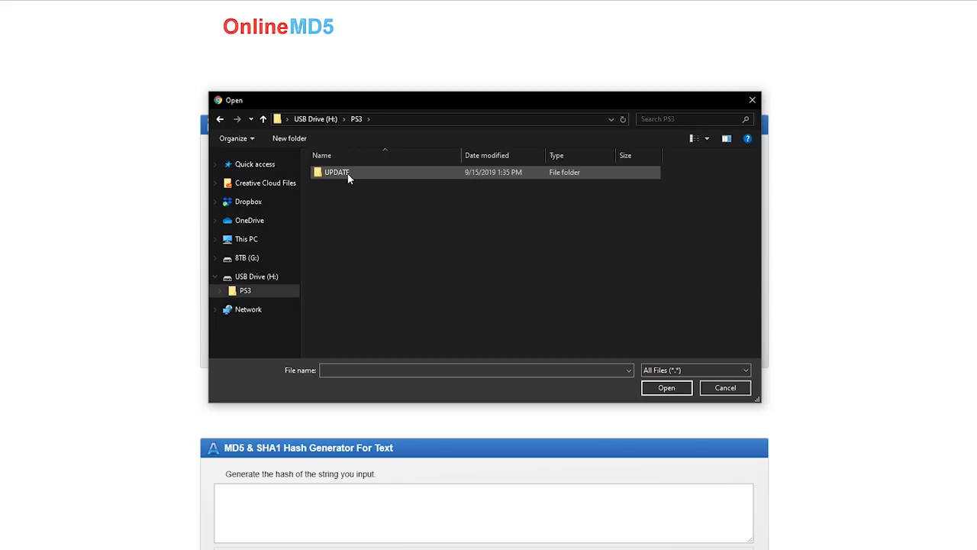
{"action": "double_click", "coordinate": [349, 174]}
{"action": "double_click", "coordinate": [404, 175]}
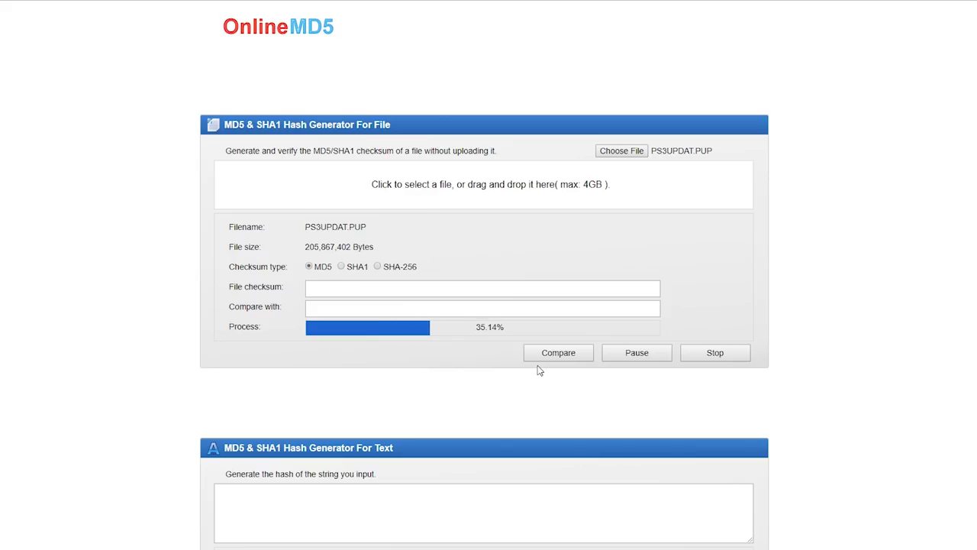
Step: Paste the copied checksum as the comparison value and compare it with the file's MD5 checksum
{"action": "right_click", "coordinate": [327, 309]}
{"action": "left_click", "coordinate": [353, 397]}
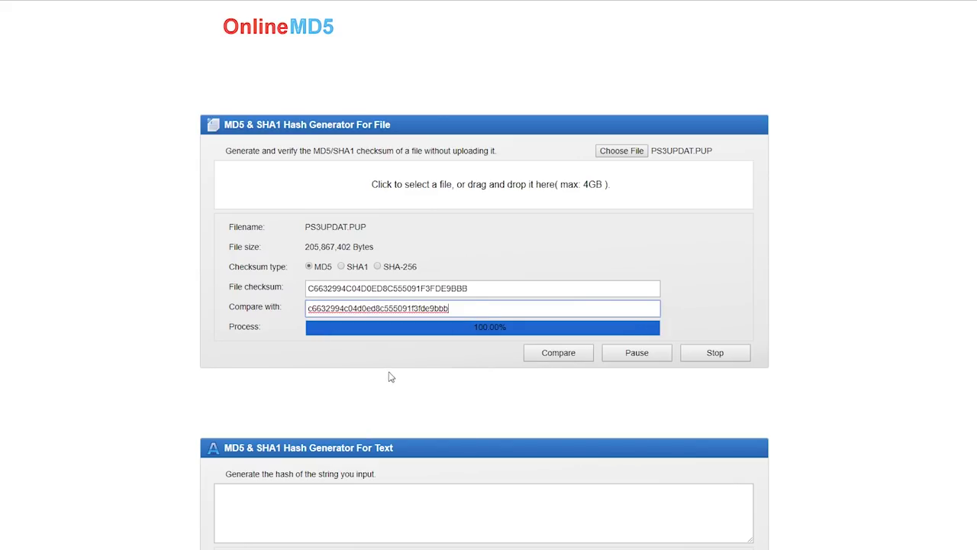
{"action": "left_click", "coordinate": [566, 356]}
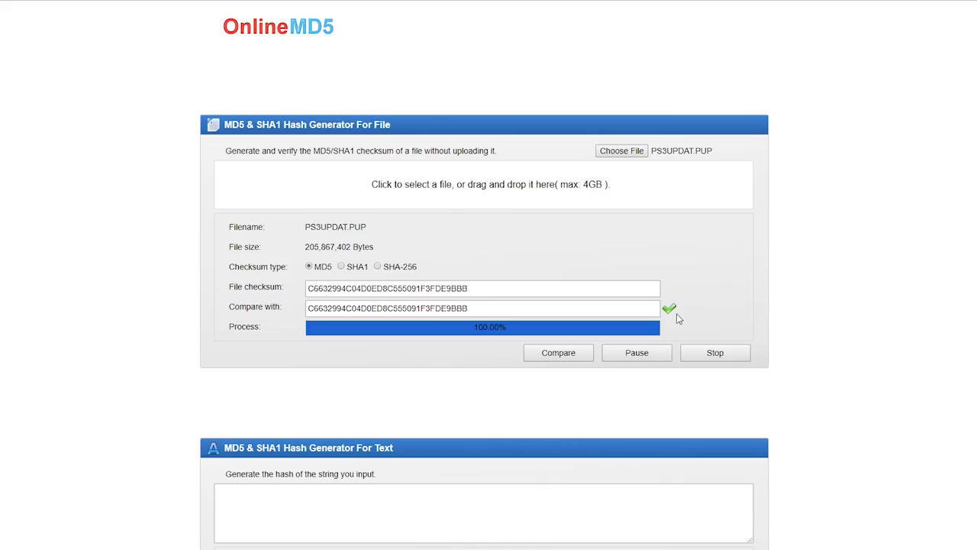
Step: Switch to File Explorer and eject USB Drive (H:)
{"action": "key", "text": "alt+Tab"}
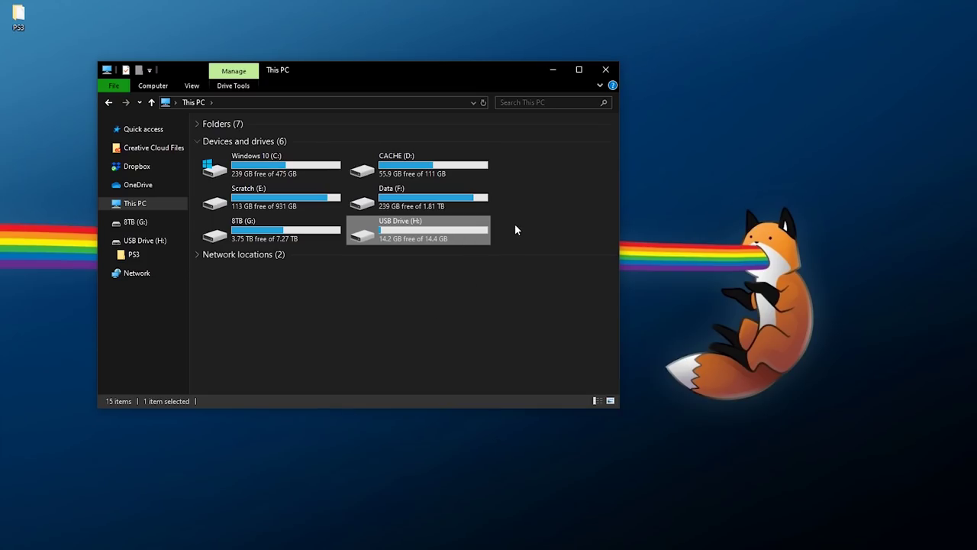
{"action": "right_click", "coordinate": [393, 225]}
{"action": "left_click", "coordinate": [441, 517]}
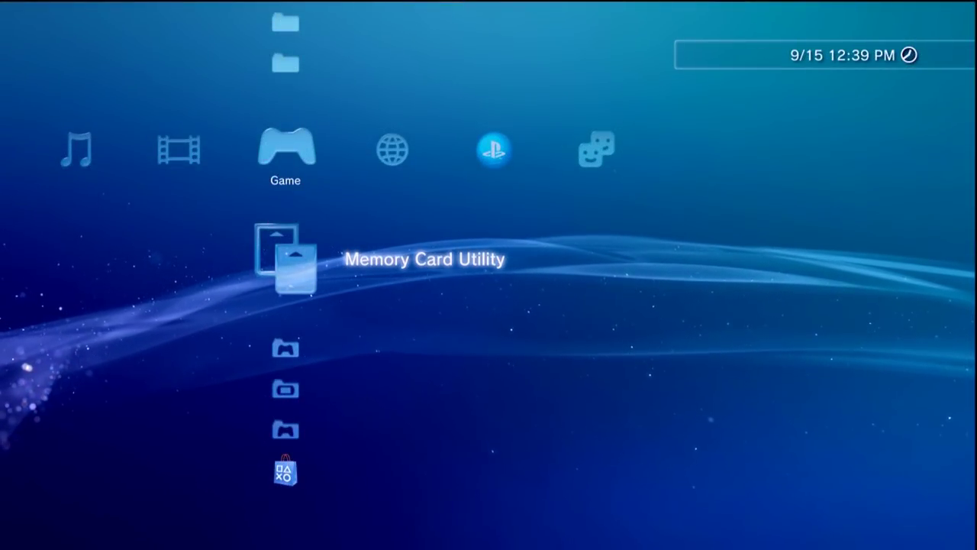
Step: On the PS3, go to the Settings category and open System Settings
{"action": "key", "text": "Left"}
{"action": "key", "text": "Left"}
{"action": "key", "text": "Left"}
{"action": "key", "text": "Left"}
{"action": "key", "text": "Left"}
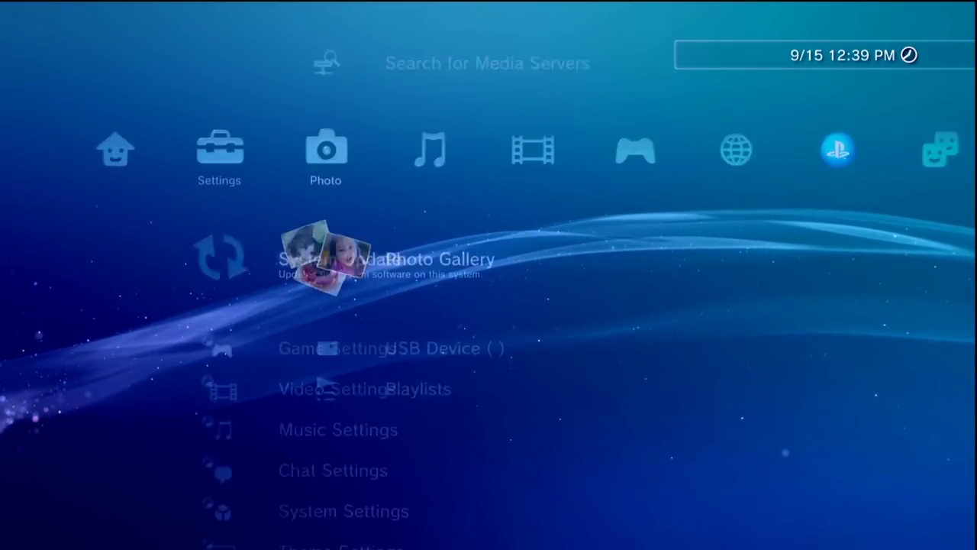
{"action": "key", "text": "Right"}
{"action": "key", "text": "Down"}
{"action": "key", "text": "Down"}
{"action": "key", "text": "Down"}
{"action": "key", "text": "Down"}
{"action": "key", "text": "Down"}
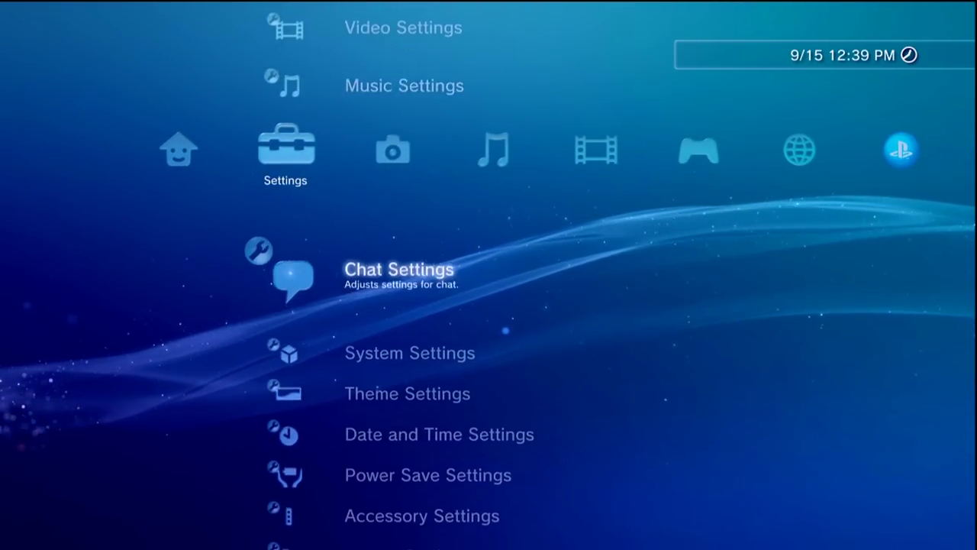
{"action": "key", "text": "Return"}
Step: Set Display [What's New] to Off in System Settings and leave the settings list
{"action": "key", "text": "Down"}
{"action": "key", "text": "Down"}
{"action": "key", "text": "Down"}
{"action": "key", "text": "Down"}
{"action": "key", "text": "Down"}
{"action": "key", "text": "Down"}
{"action": "key", "text": "Down"}
{"action": "key", "text": "Down"}
{"action": "key", "text": "Down"}
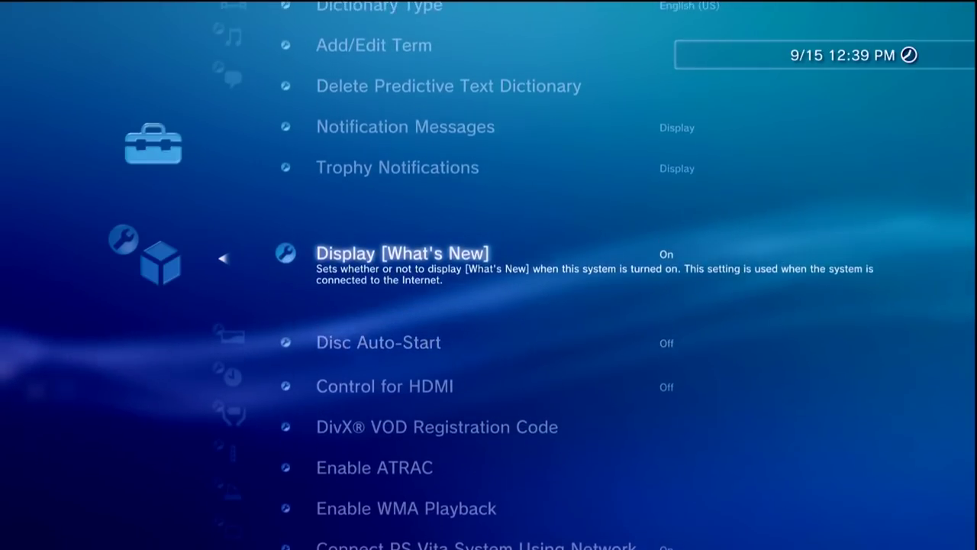
{"action": "key", "text": "Return"}
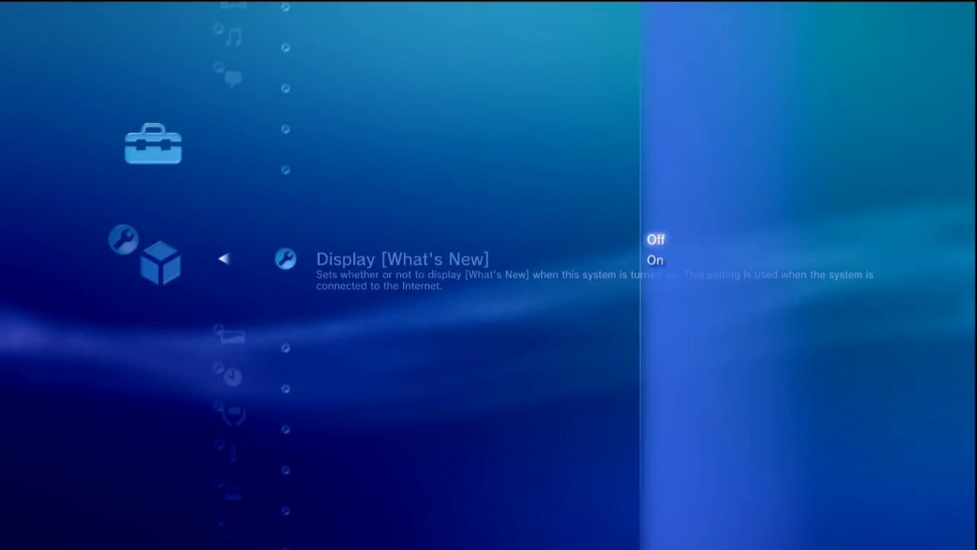
{"action": "key", "text": "Return"}
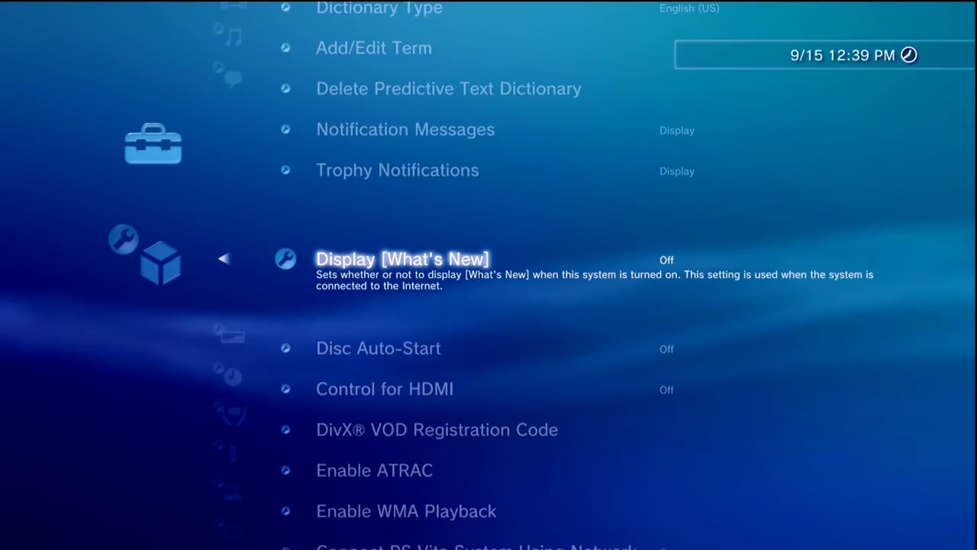
{"action": "key", "text": "Escape"}
Step: View the What's New item in the PlayStation Network category and return to the Game category
{"action": "key", "text": "Right"}
{"action": "key", "text": "Right"}
{"action": "key", "text": "Right"}
{"action": "key", "text": "Right"}
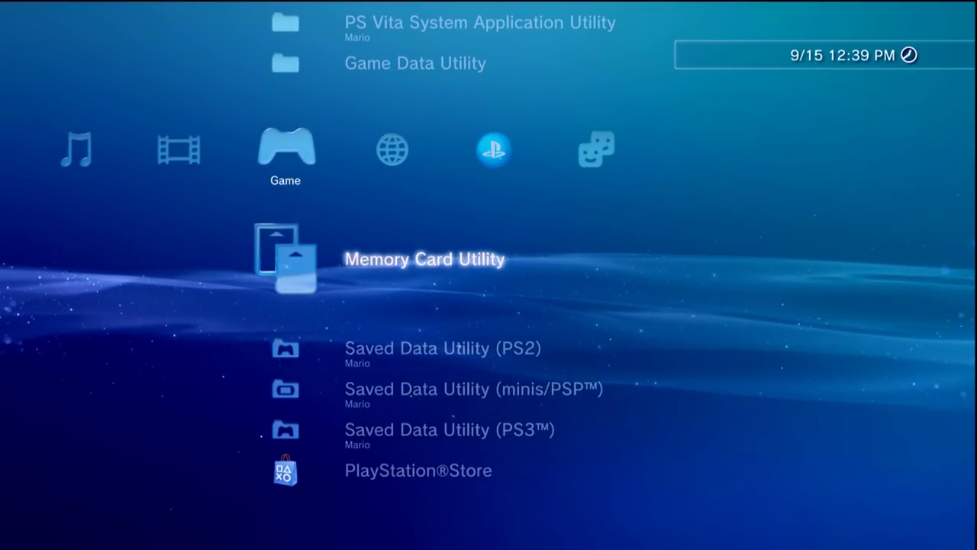
{"action": "key", "text": "Right"}
{"action": "key", "text": "Right"}
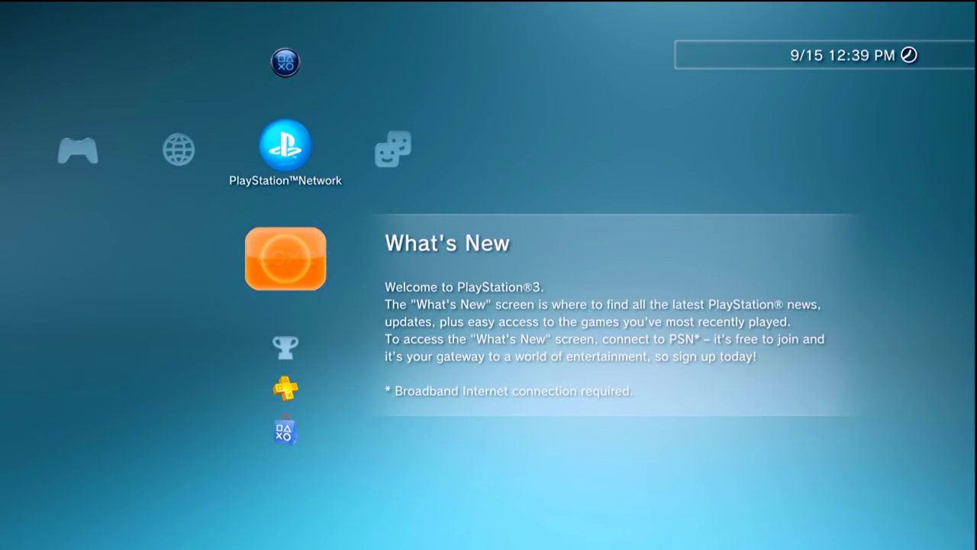
{"action": "key", "text": "Left"}
{"action": "key", "text": "Left"}
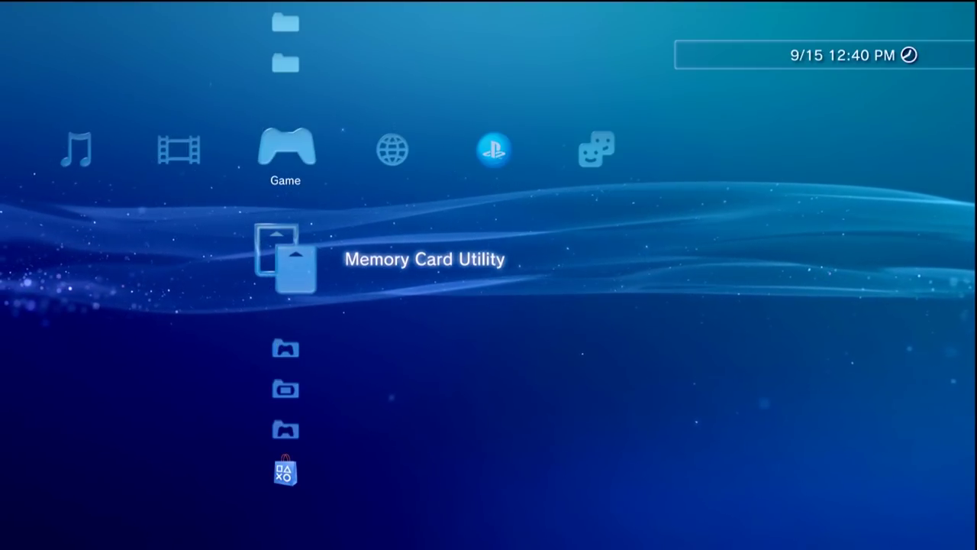
Step: Open System Update from the Settings category
{"action": "key", "text": "Left"}
{"action": "key", "text": "Left"}
{"action": "key", "text": "Left"}
{"action": "key", "text": "Left"}
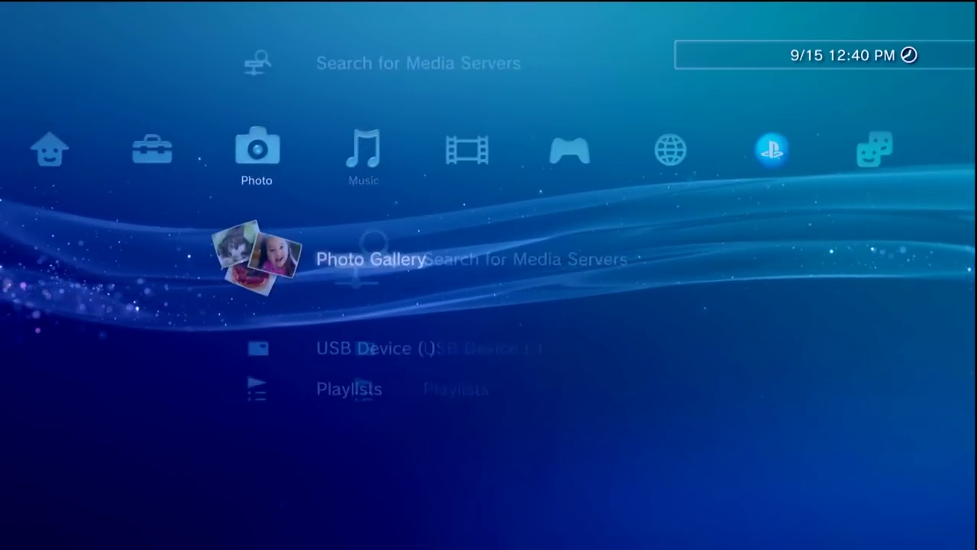
{"action": "key", "text": "Up"}
{"action": "key", "text": "Up"}
{"action": "key", "text": "Up"}
{"action": "key", "text": "Up"}
{"action": "key", "text": "Up"}
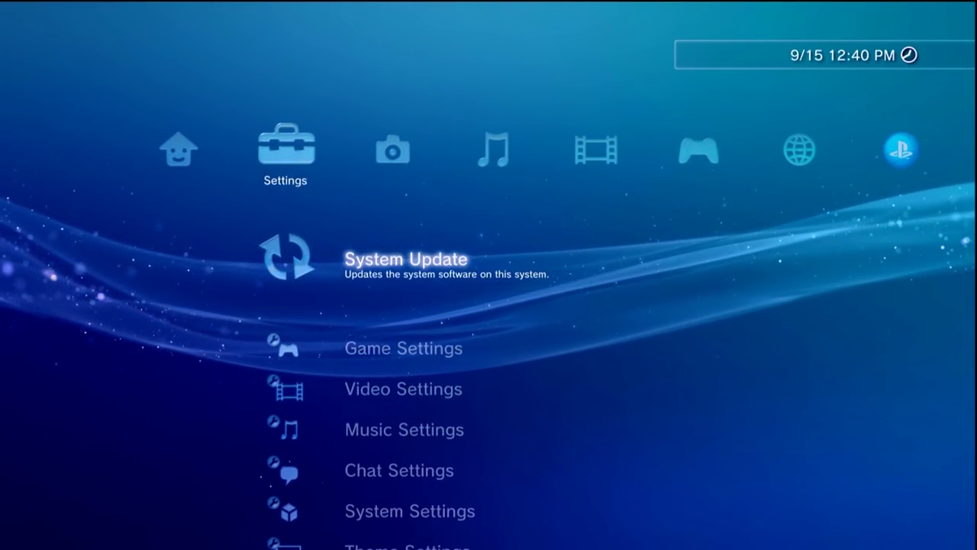
{"action": "key", "text": "Return"}
Step: Choose Update via Storage Media and confirm the 4.85.1 HFW update data on the USB device
{"action": "key", "text": "Down"}
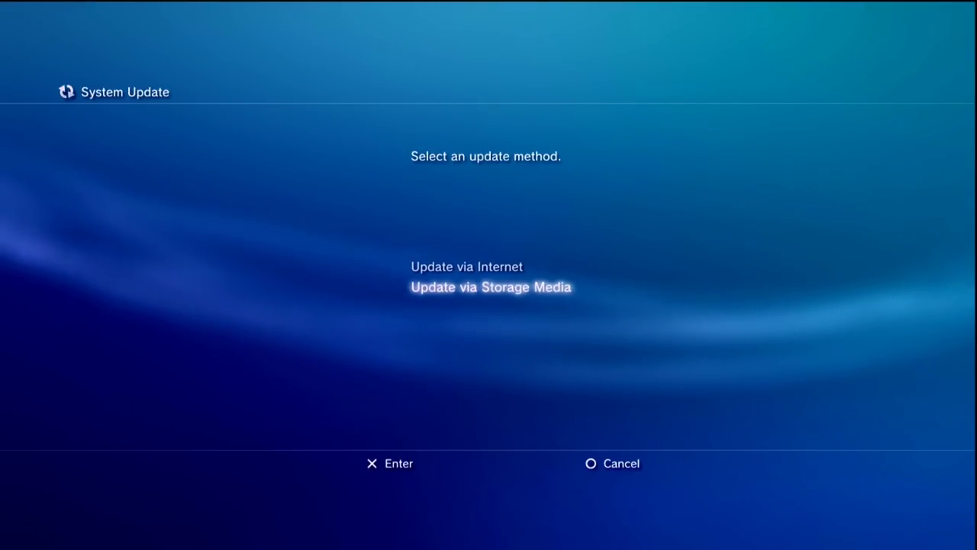
{"action": "key", "text": "Return"}
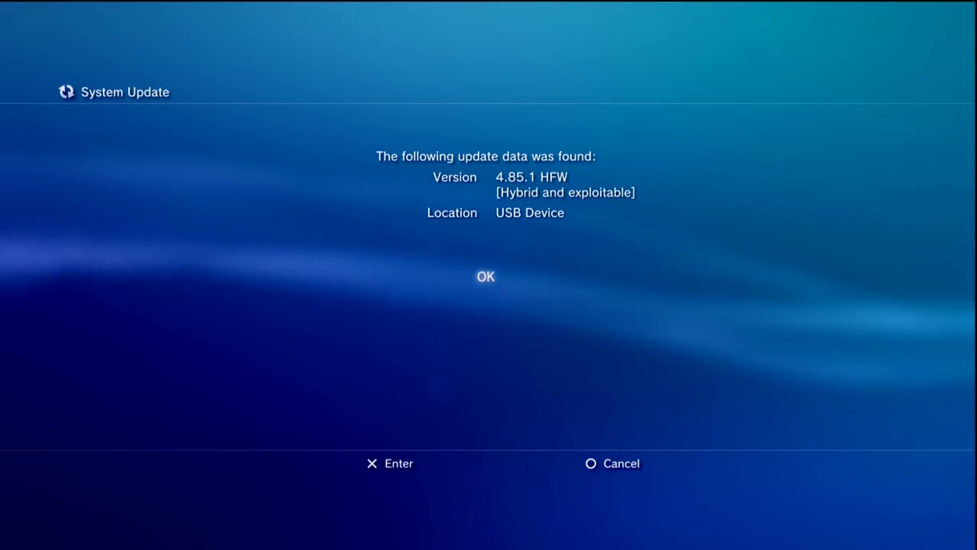
{"action": "key", "text": "Return"}
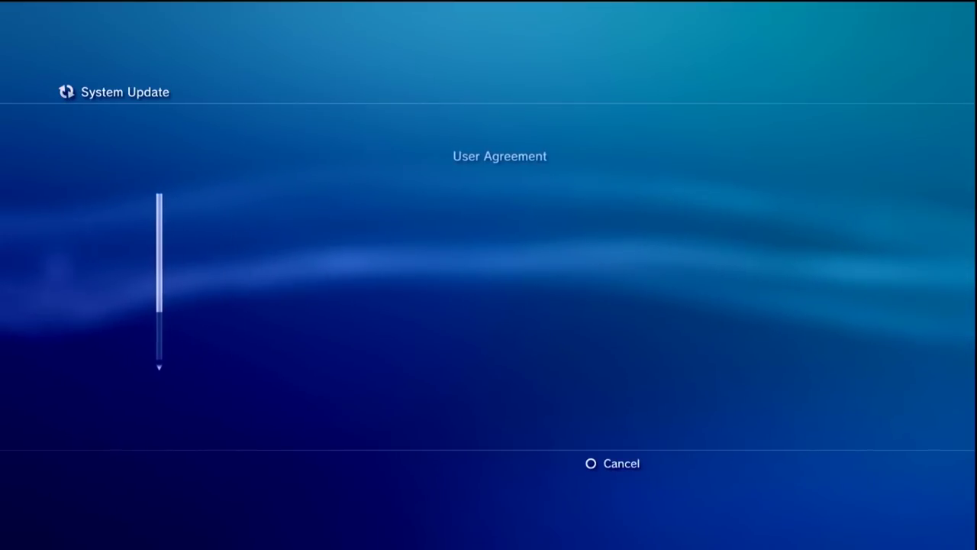
Step: Accept the System Update user agreement and continue to the update's start confirmation
{"action": "key", "text": "Right"}
{"action": "key", "text": "Down"}
{"action": "key", "text": "Return"}
{"action": "key", "text": "Return"}
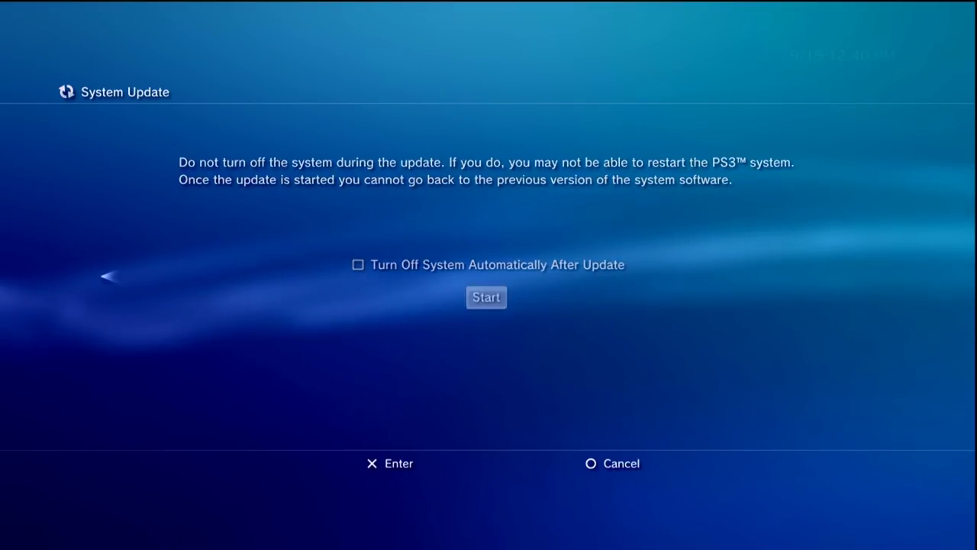